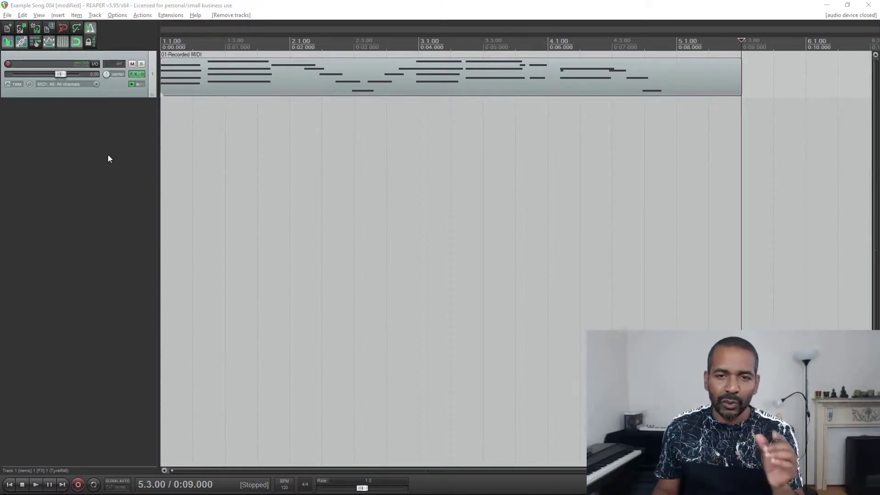
- Duplicate the 01-Recorded MIDI track using Duplicate tracks from its context menu
right_click(105, 94)
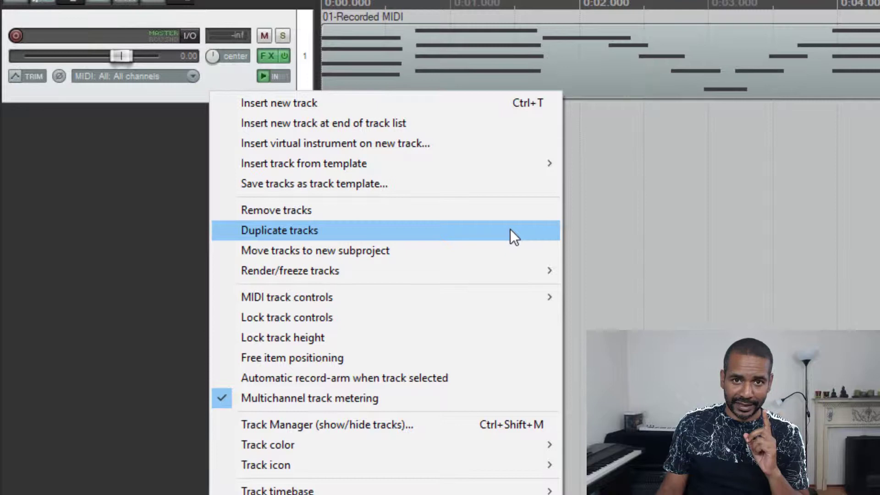
click(508, 232)
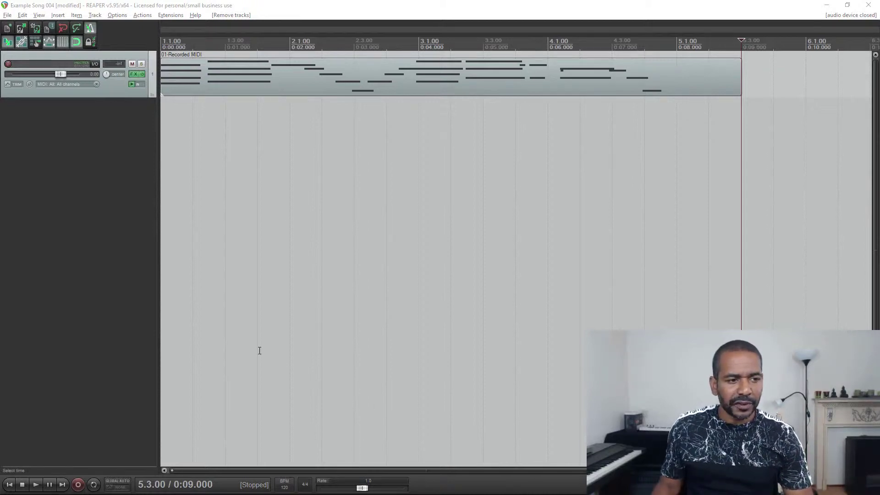
- From the Actions list, start a new custom action and add Track: Duplicate tracks
click(141, 23)
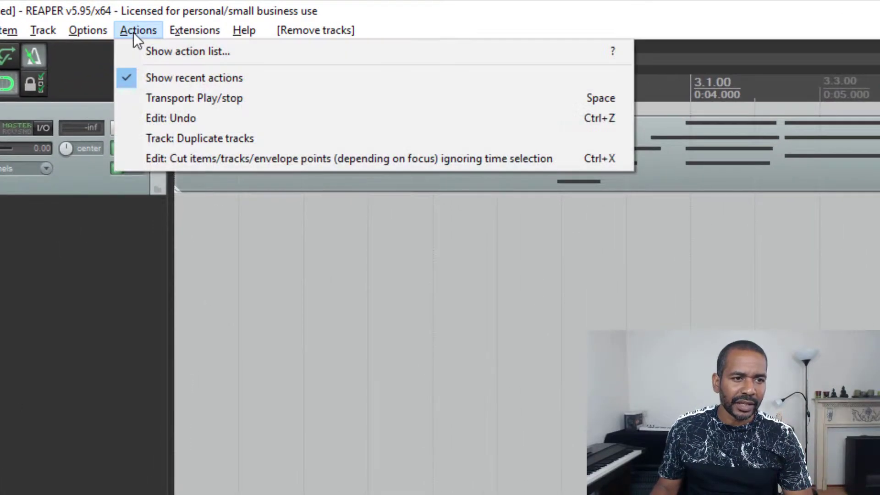
click(293, 51)
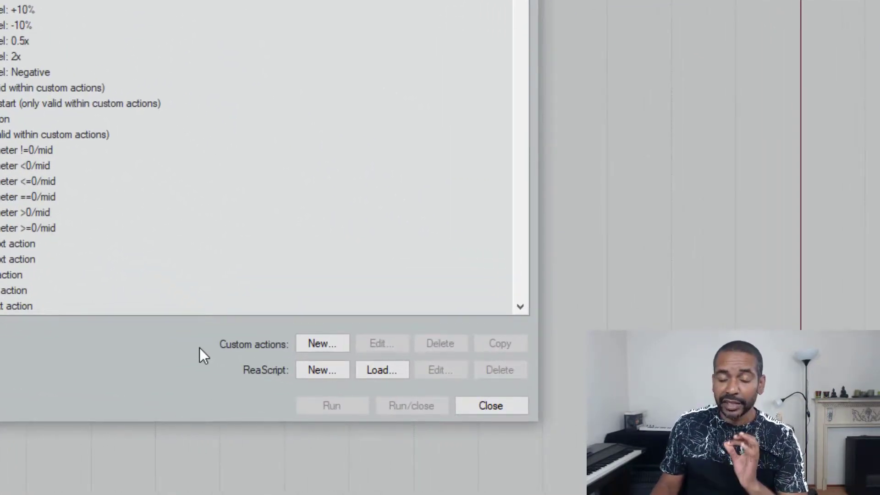
click(340, 343)
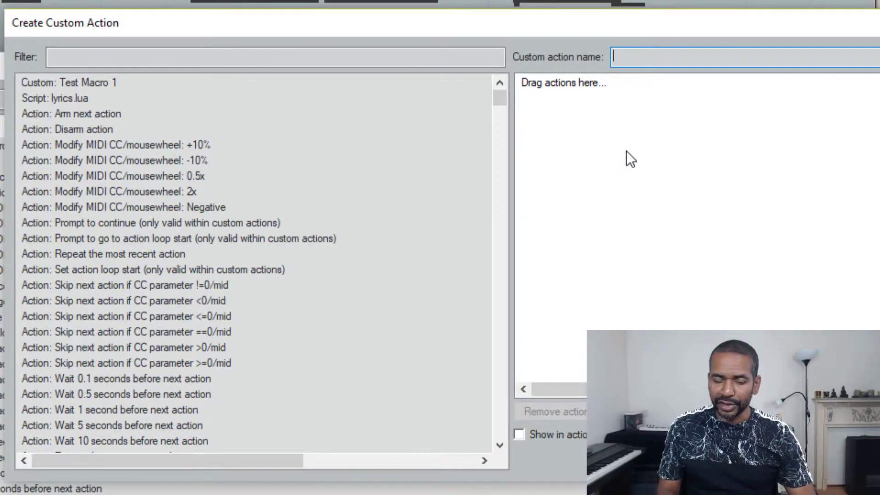
click(352, 54)
text(d)
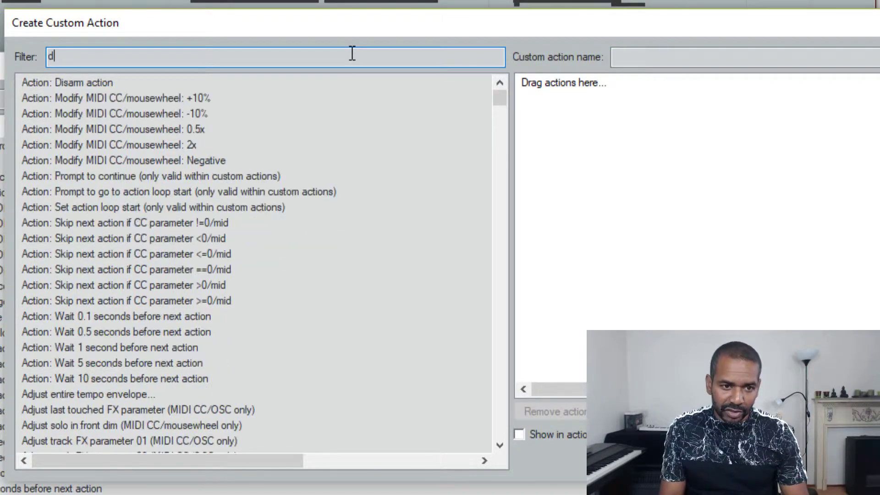
text(uplicate)
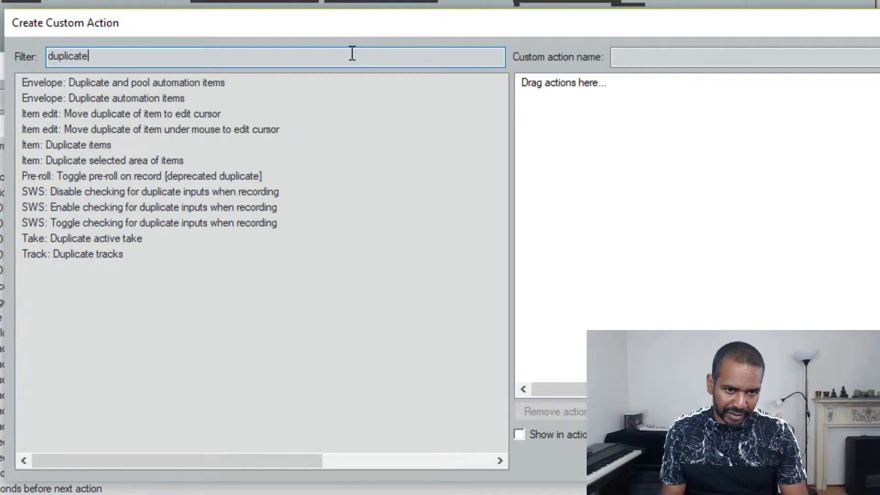
drag(93, 256, 779, 248)
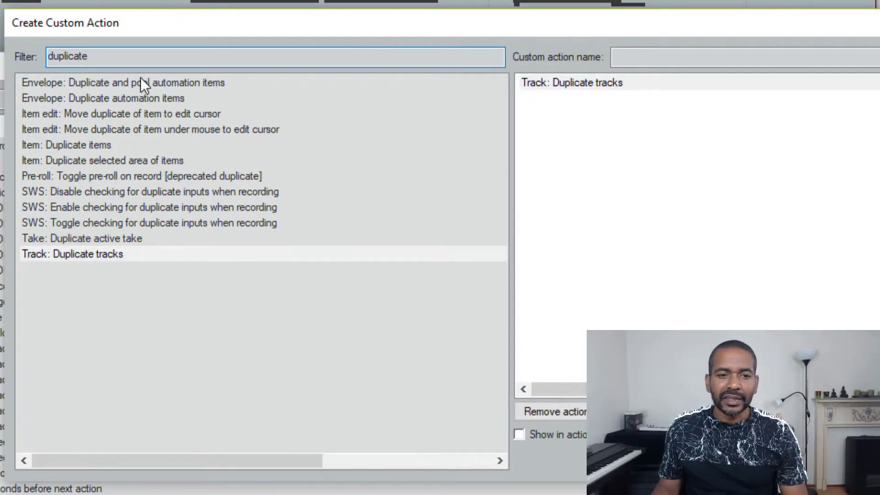
- Add Item: Select all items in track and Item: Remove items to the custom action
key(ctrl+a)
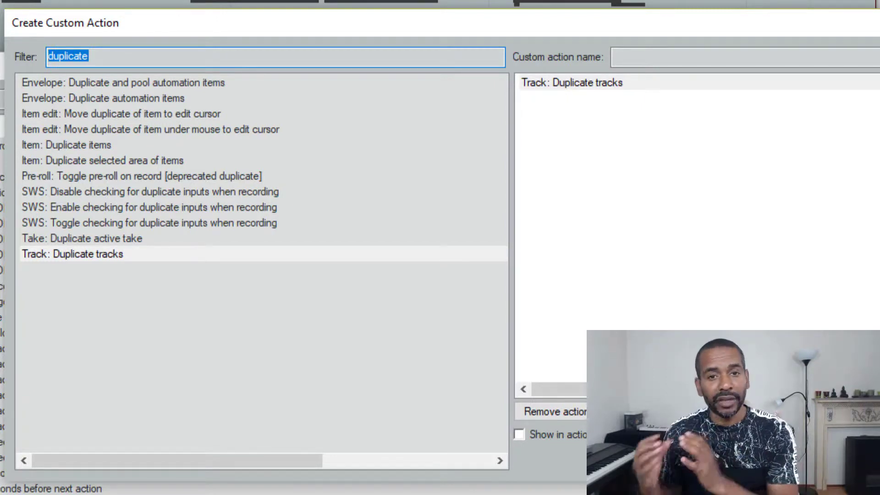
text(se)
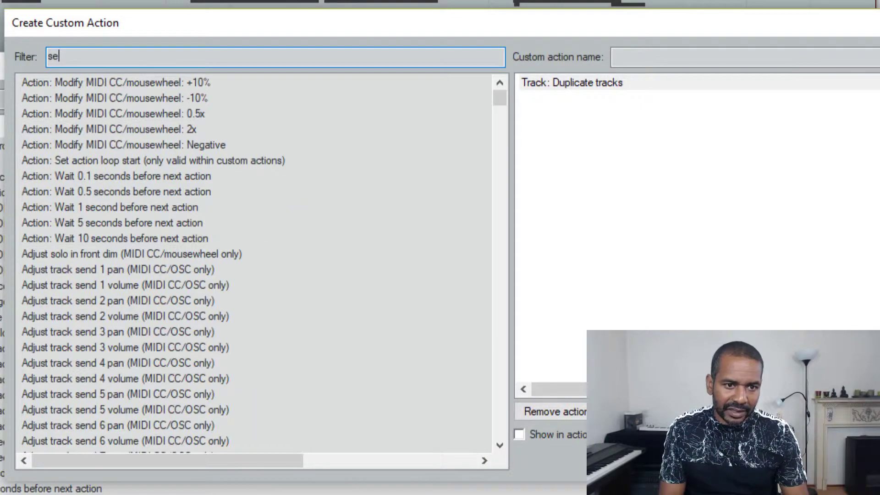
text(lect all itme)
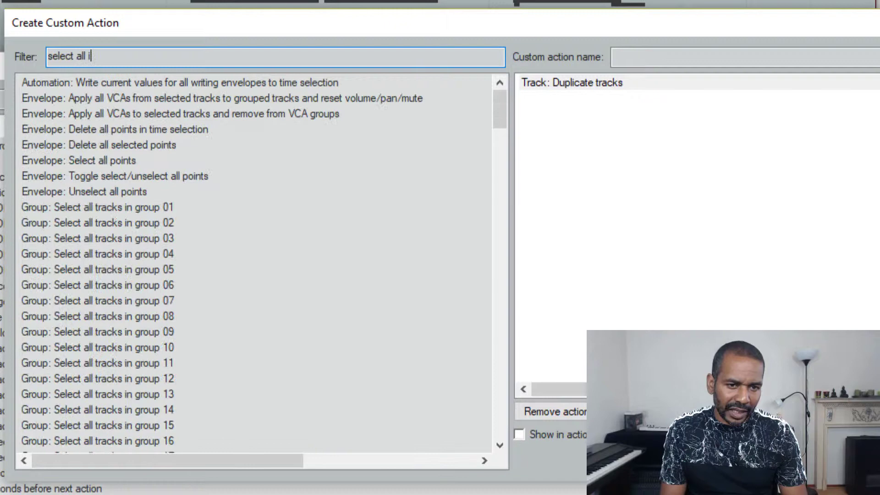
key(BackSpace)
key(BackSpace)
text(ems)
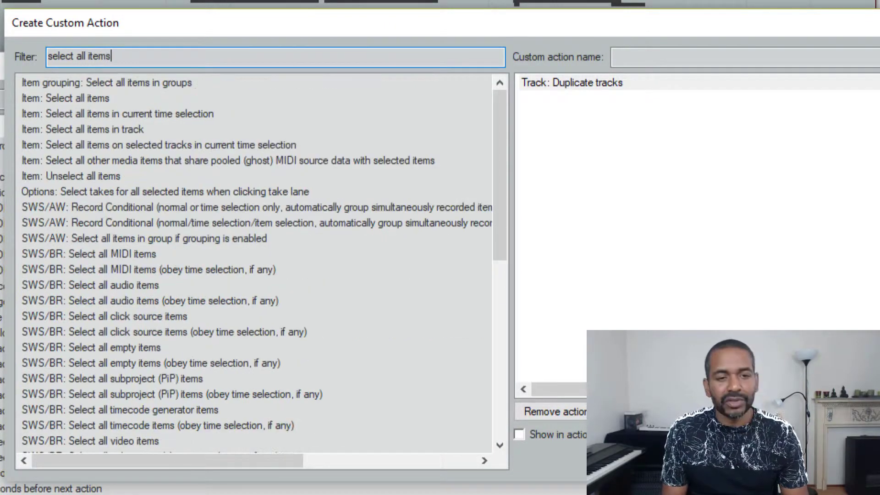
text( in tracks)
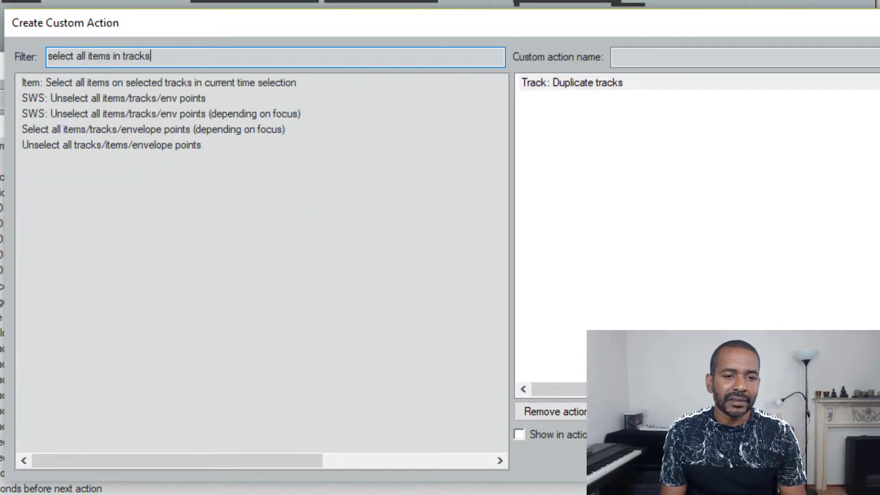
key(BackSpace)
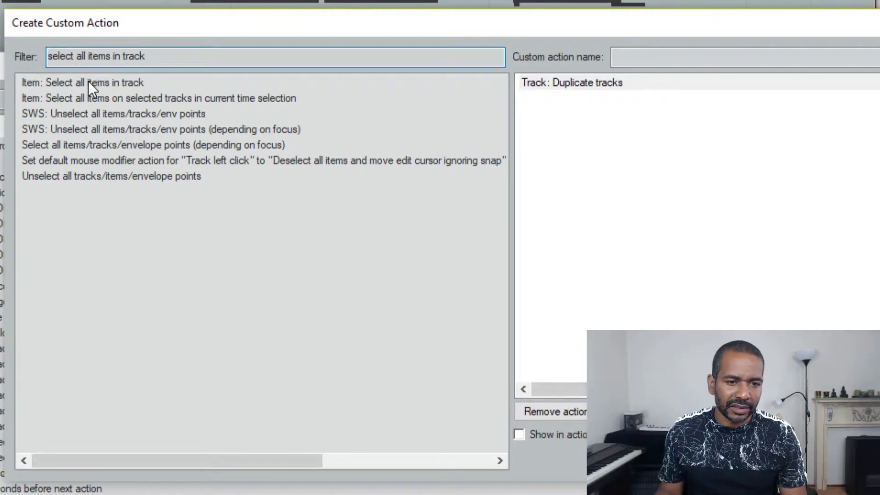
drag(89, 81, 609, 134)
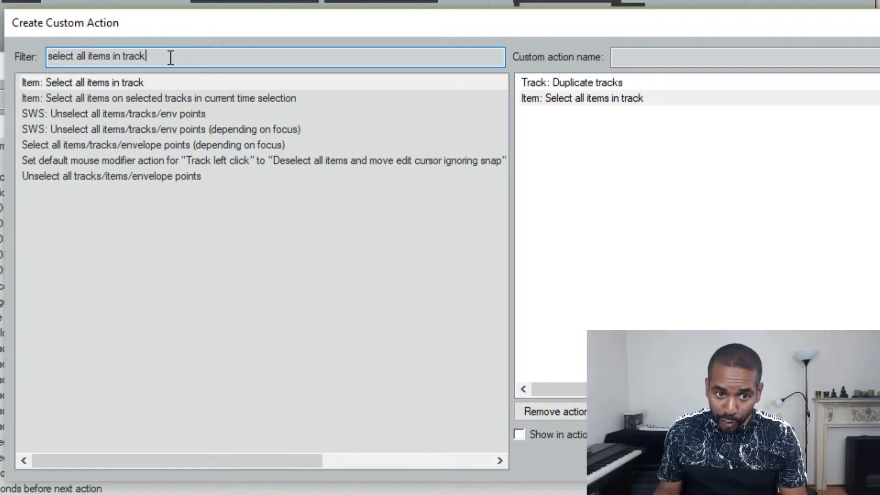
key(ctrl+a)
text(remove items)
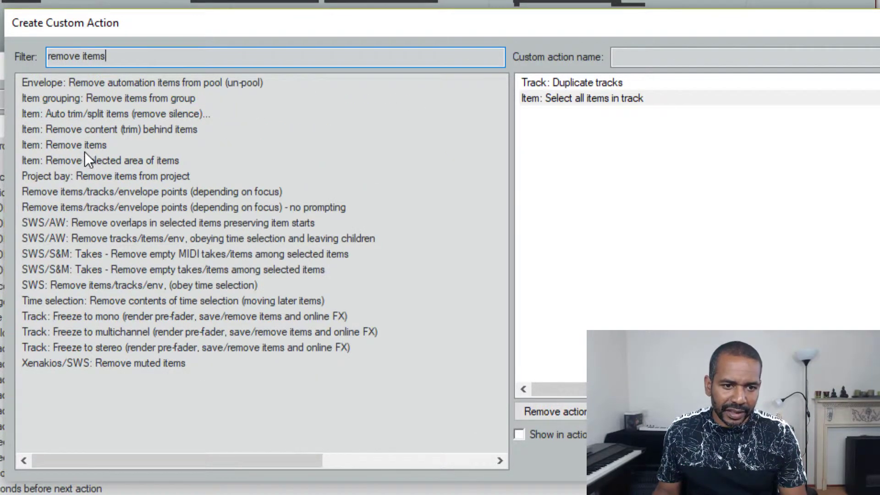
drag(83, 146, 598, 161)
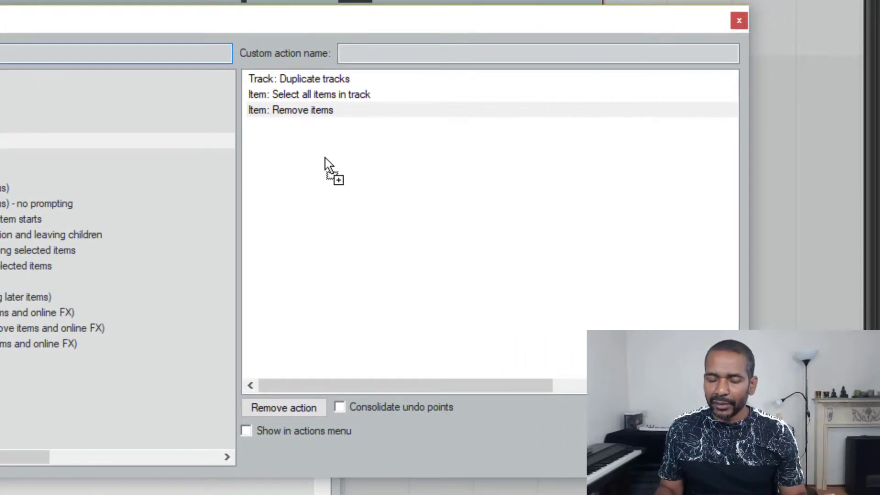
- Name the custom action 'Duplicate tracks (Settings Only)', save it, and select it in the list
click(354, 58)
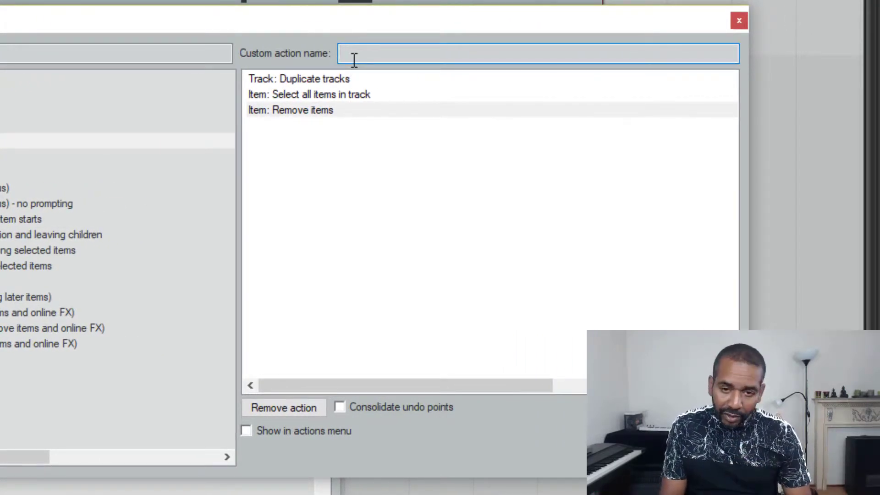
text(Duplicate)
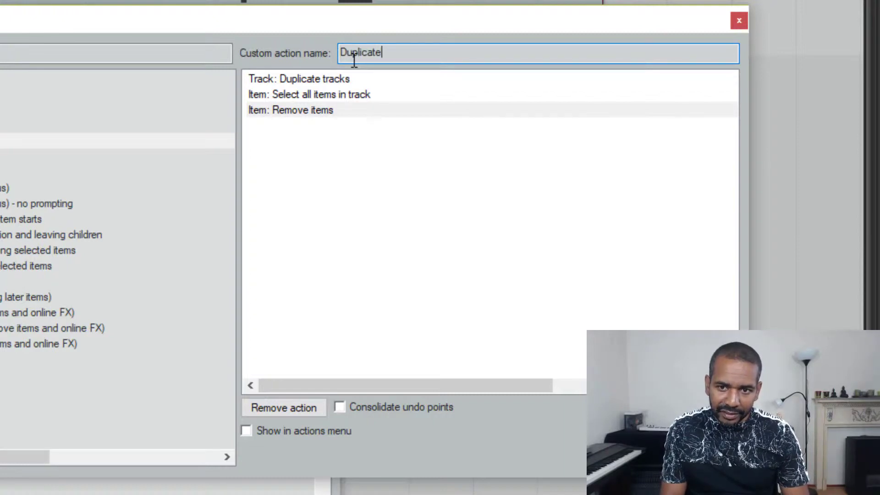
text( tre)
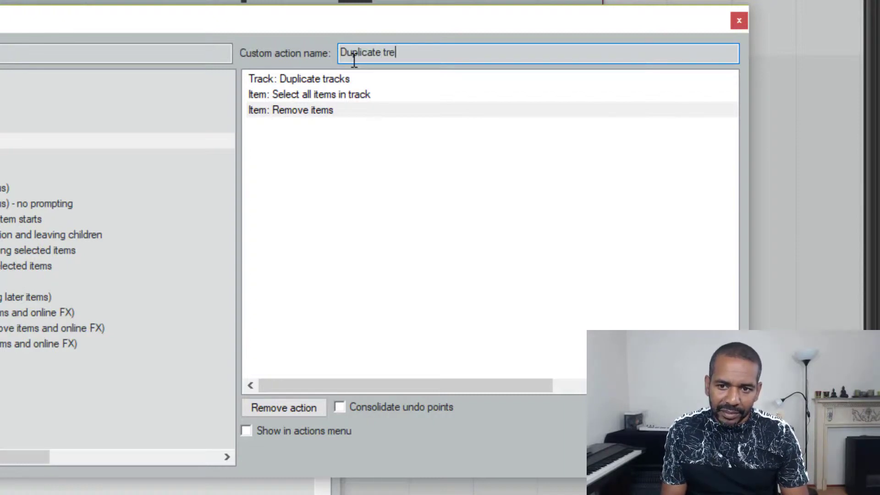
key(BackSpace)
text(acks ()
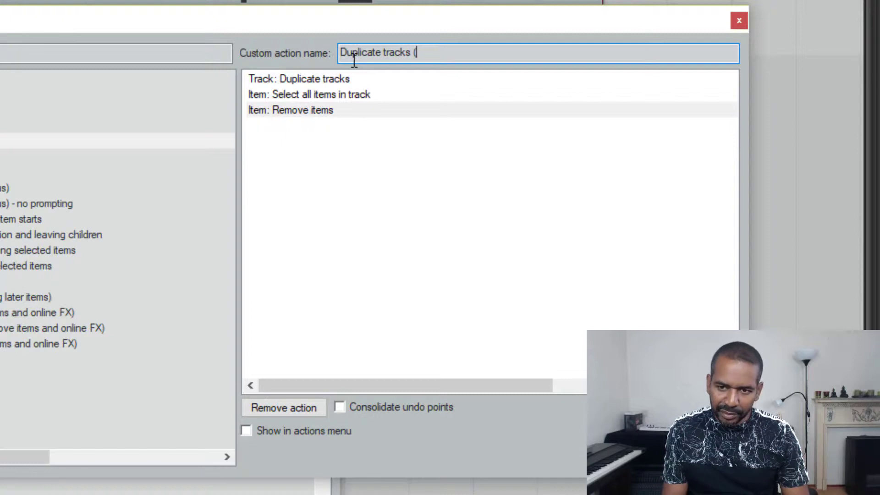
text(Set)
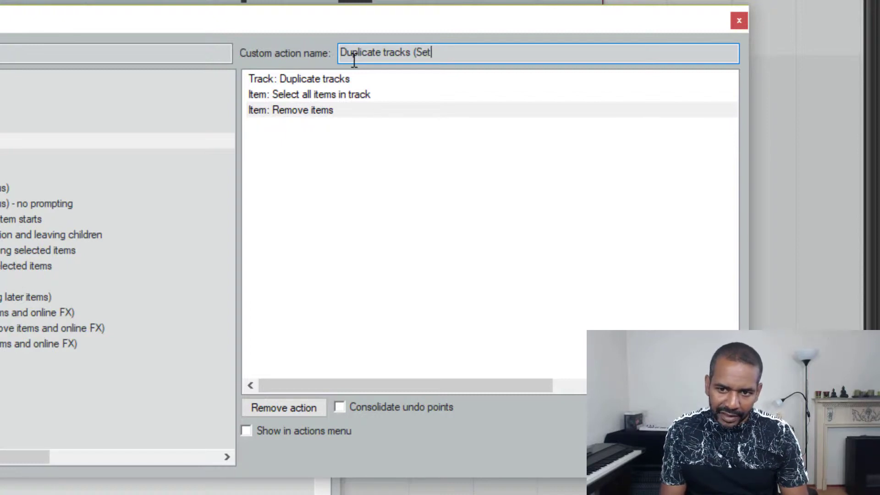
text(tings Onl)
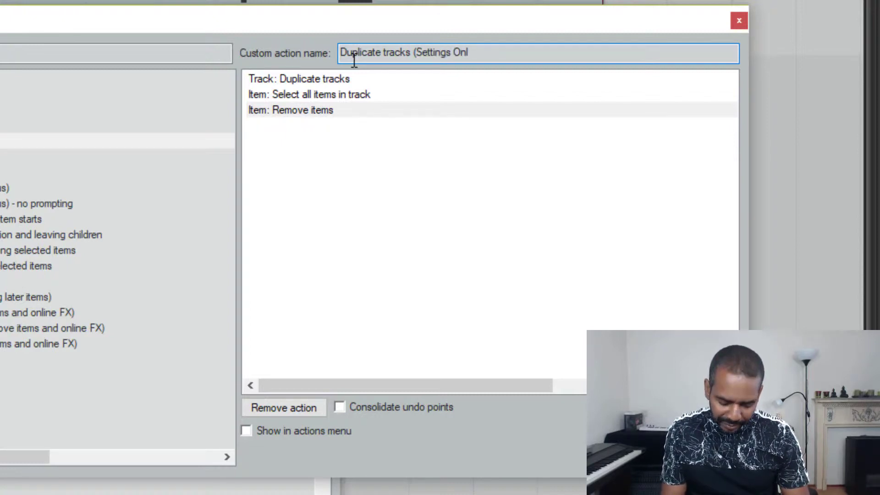
text(y))
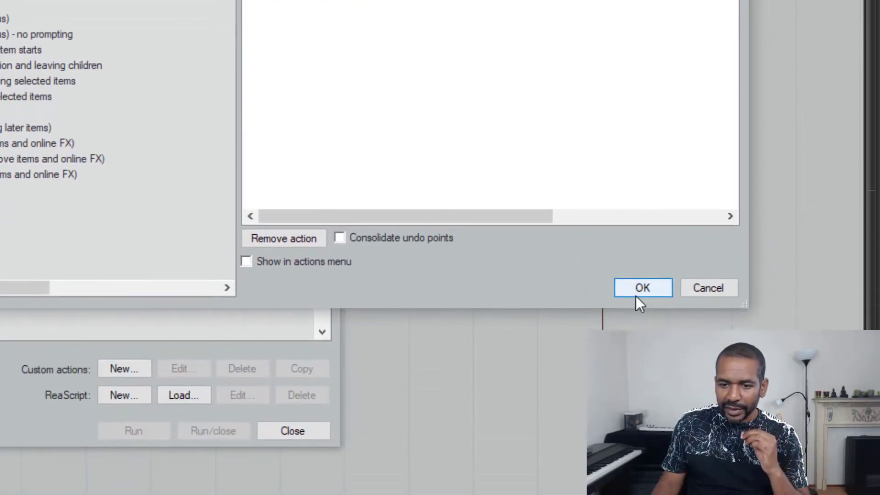
click(641, 289)
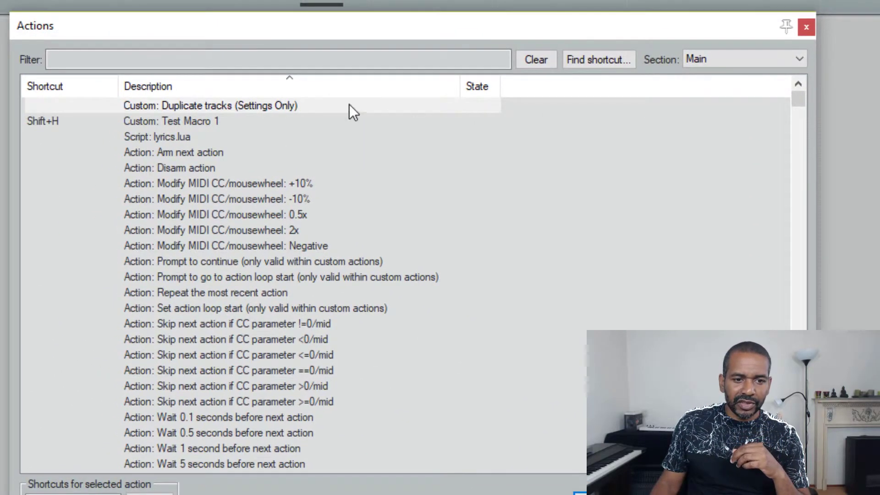
click(60, 105)
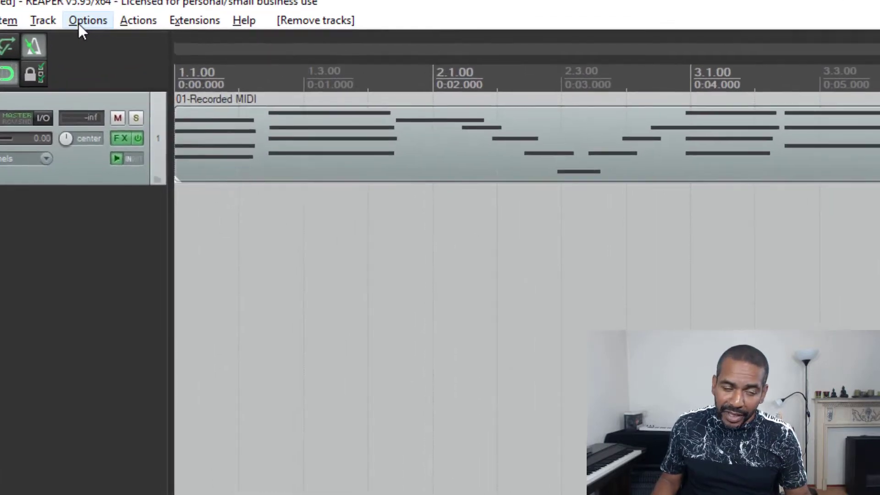
- Open Customize menus/toolbars and load the Track control panel context menu for editing
click(82, 22)
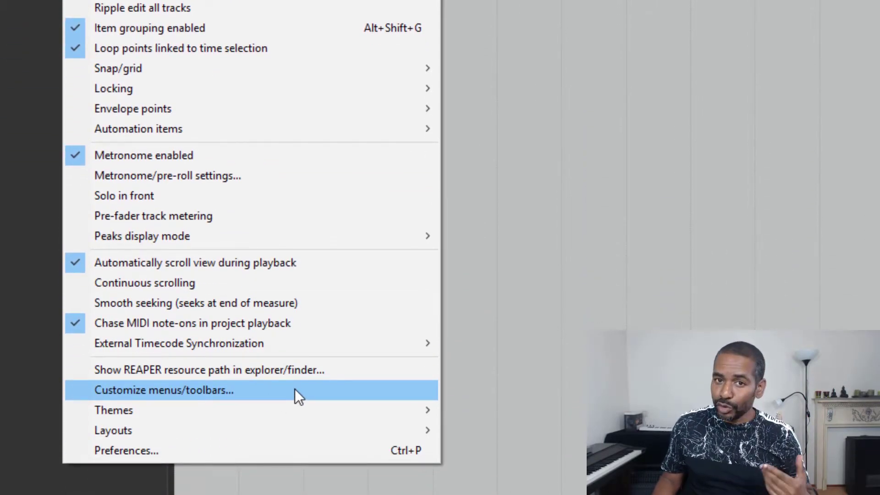
click(295, 390)
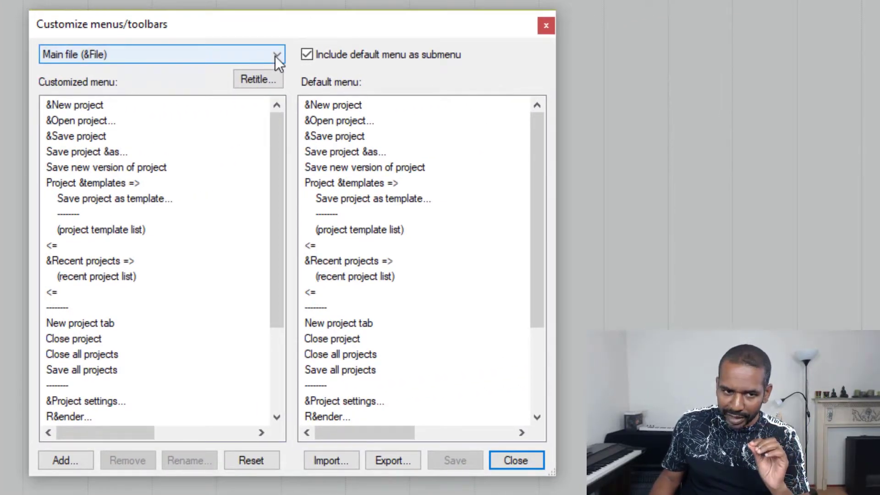
click(276, 57)
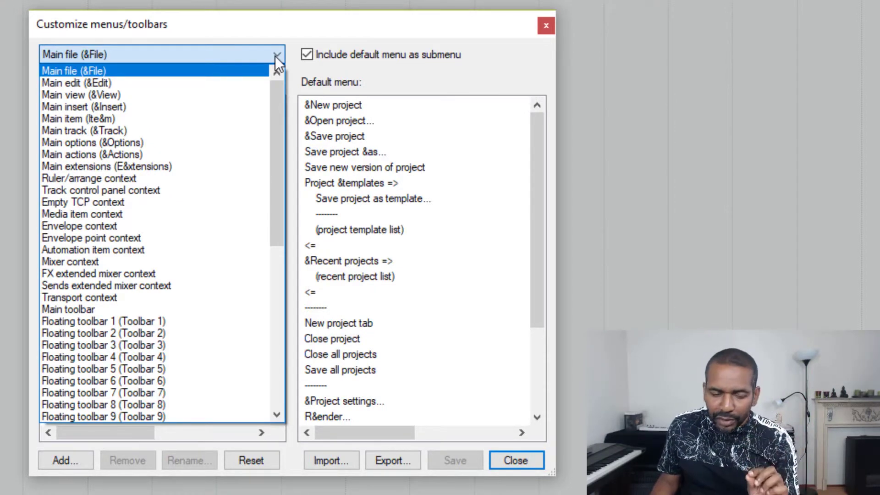
click(171, 190)
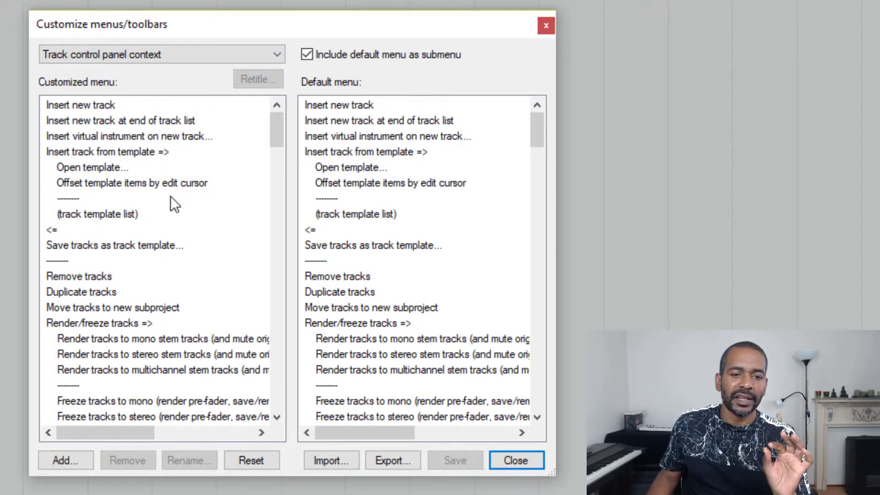
scroll(168, 198, down, 5)
scroll(168, 199, up, 5)
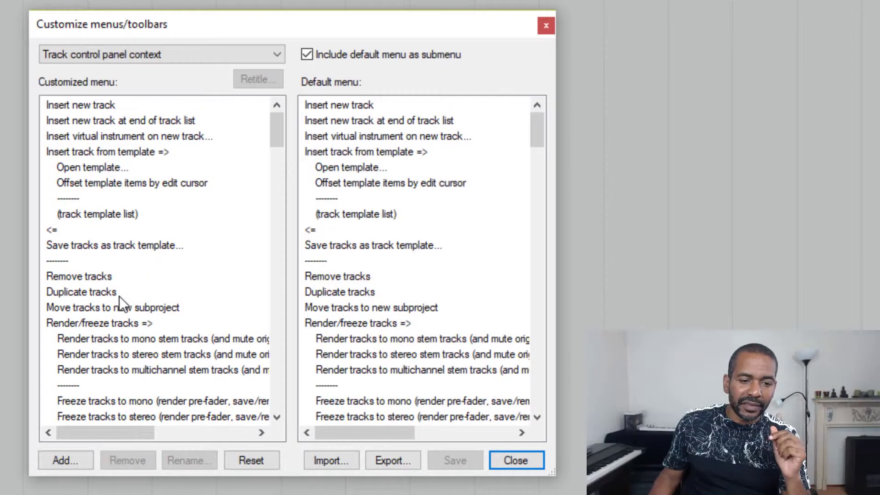
- Insert the Custom: Duplicate tracks (Settings Only) action above the Duplicate tracks entry
click(119, 294)
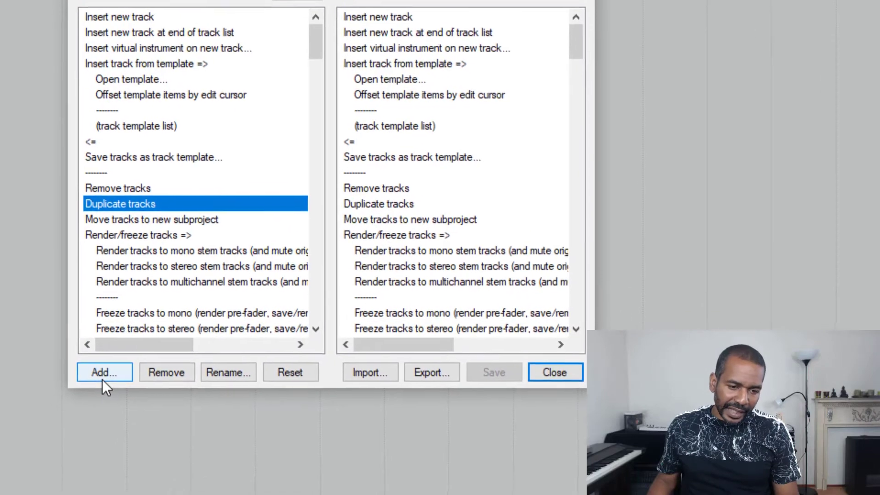
click(64, 465)
click(180, 394)
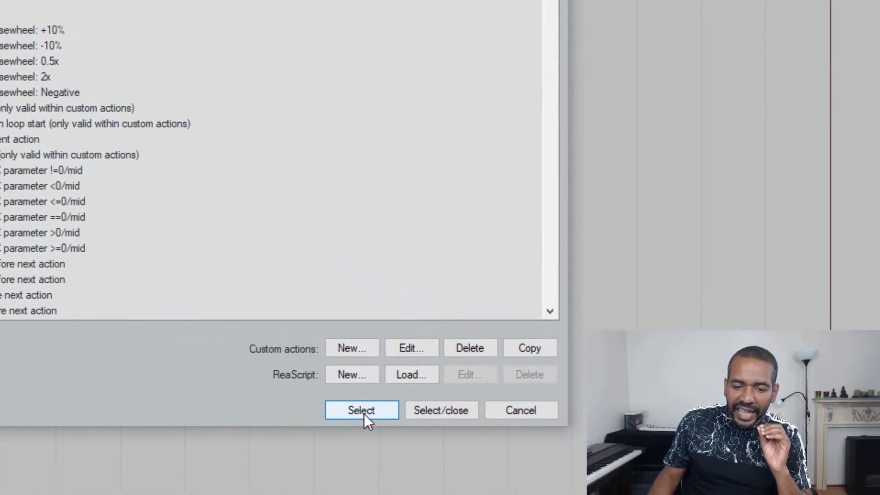
click(502, 494)
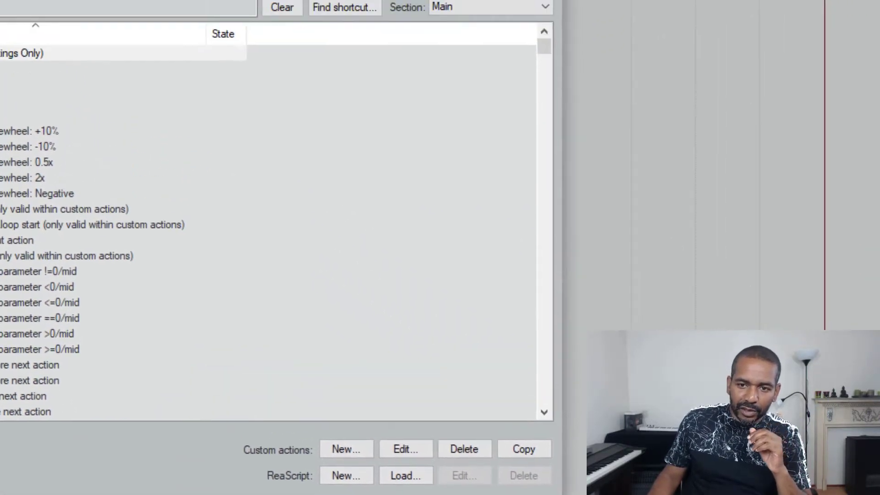
click(548, 53)
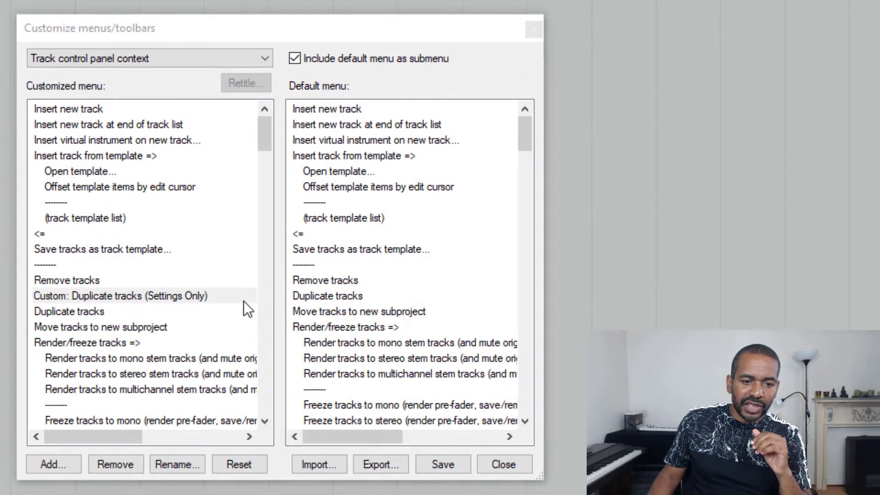
- Strip the 'Custom: ' prefix so the new entry reads Duplicate tracks (Settings Only)
click(241, 297)
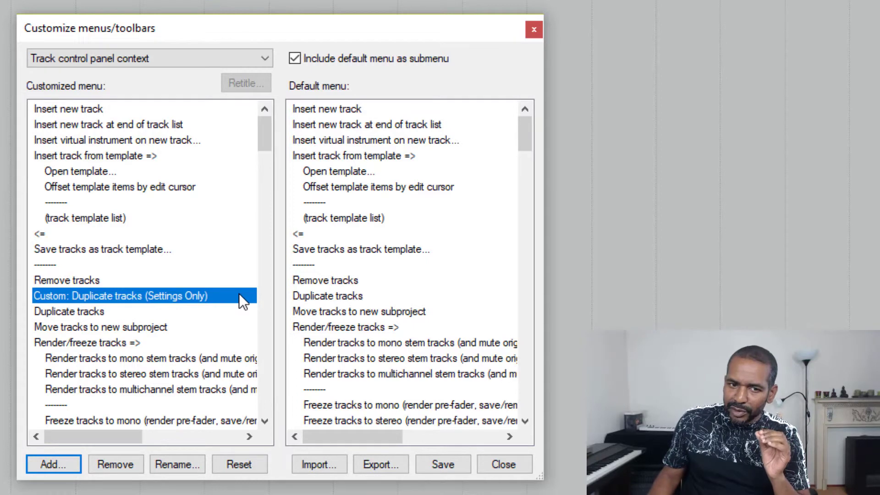
click(169, 469)
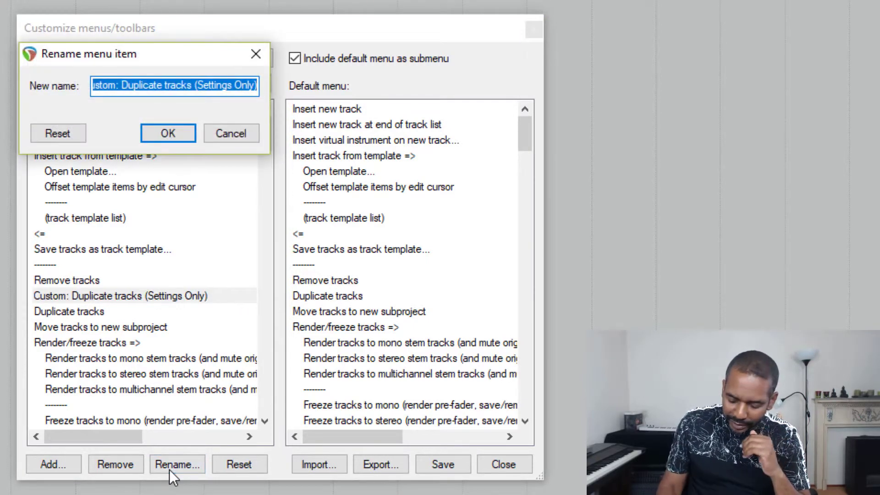
key(Home)
key(Delete)
key(Delete)
key(Delete)
key(Delete)
key(Delete)
key(Delete)
key(Delete)
key(Delete)
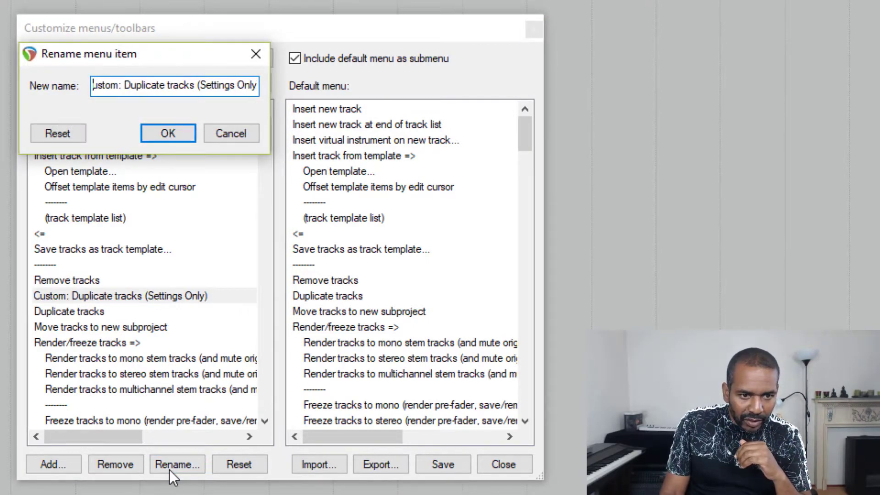
key(Delete)
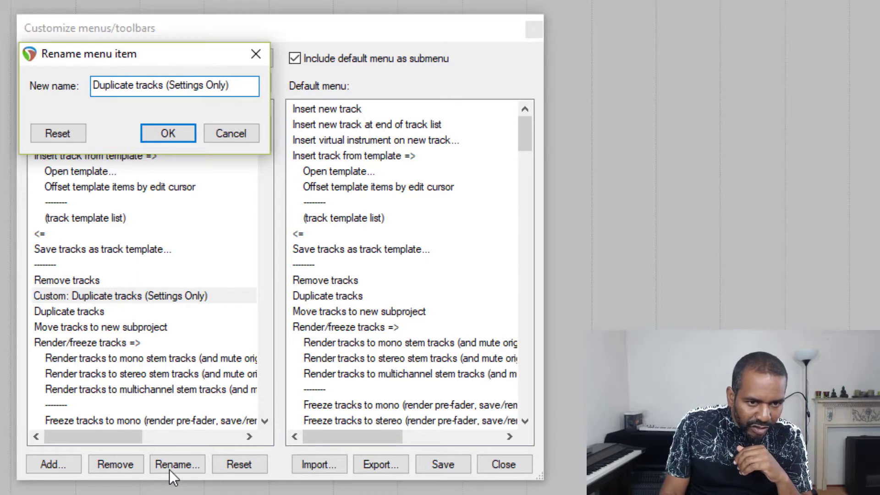
click(168, 134)
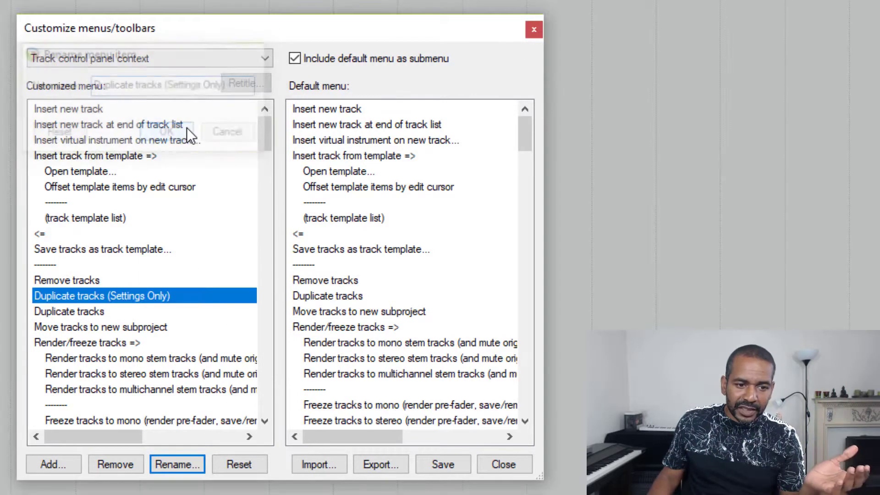
- Rename the original entry to 'Duplicate tracks (Complete)' and move it above Settings Only
click(132, 311)
click(178, 459)
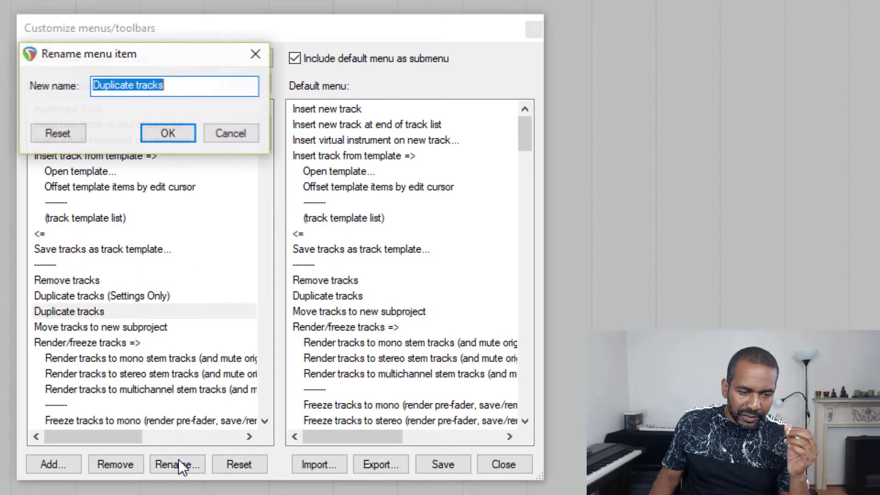
key(End)
text(()
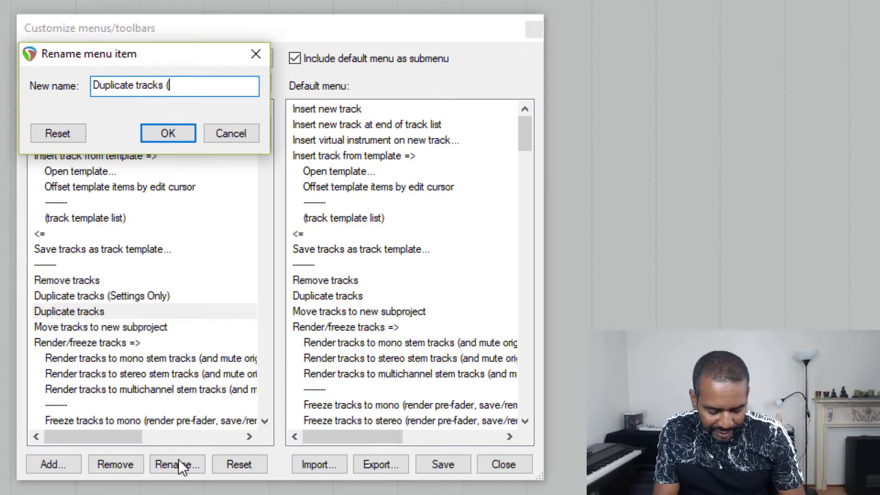
text(Complete))
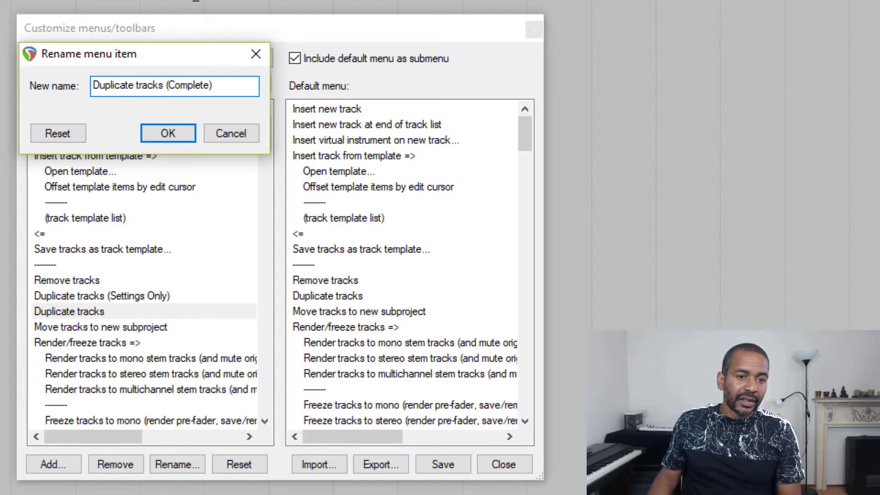
click(161, 138)
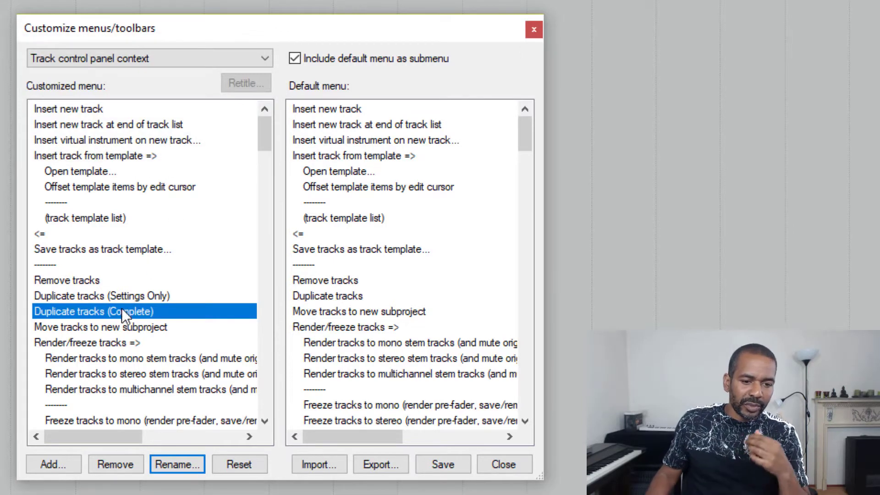
drag(115, 306, 115, 303)
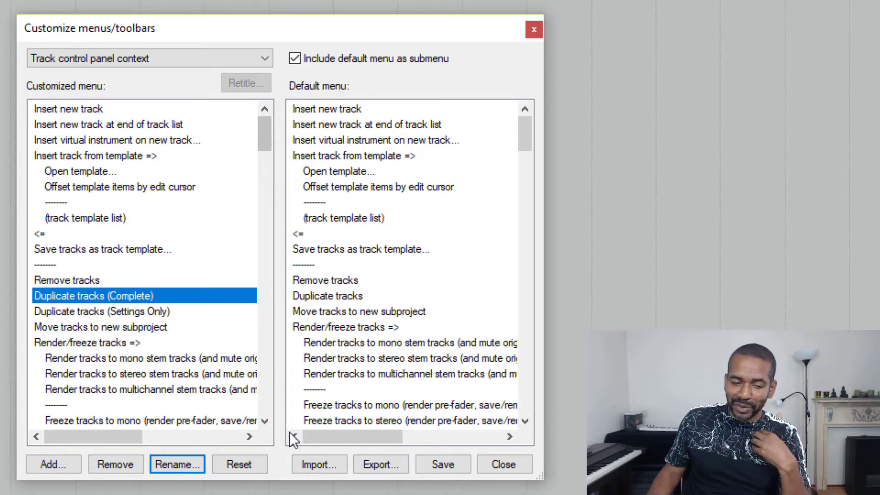
- Save the customised track menu, then bring up track 1's context menu
click(436, 463)
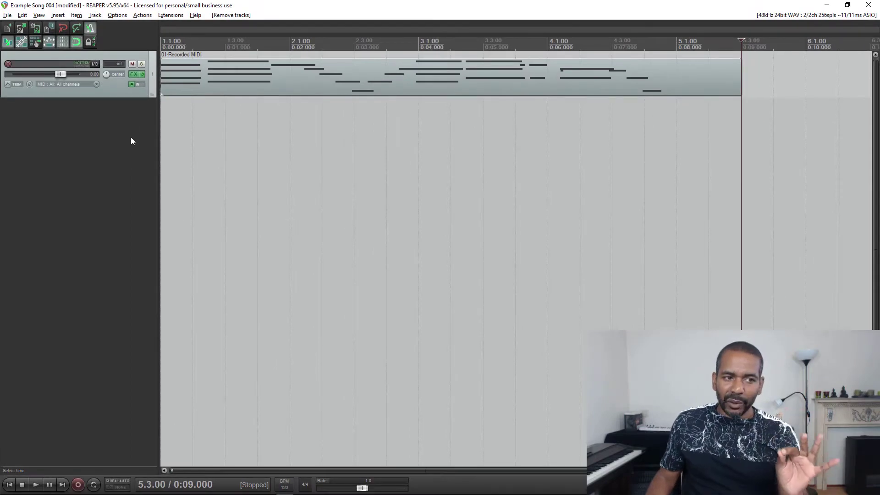
click(118, 95)
right_click(115, 92)
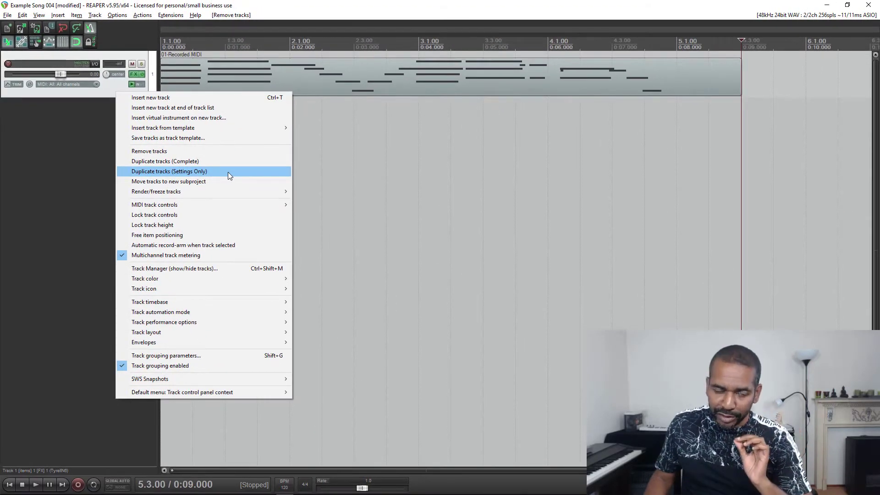
- Choose Duplicate tracks (Settings Only) to add an item-free copy of track 1 below it
click(228, 173)
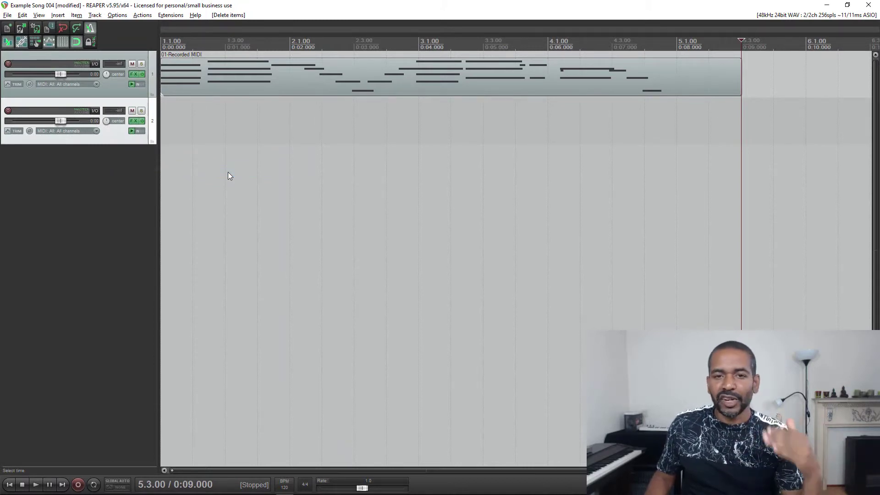